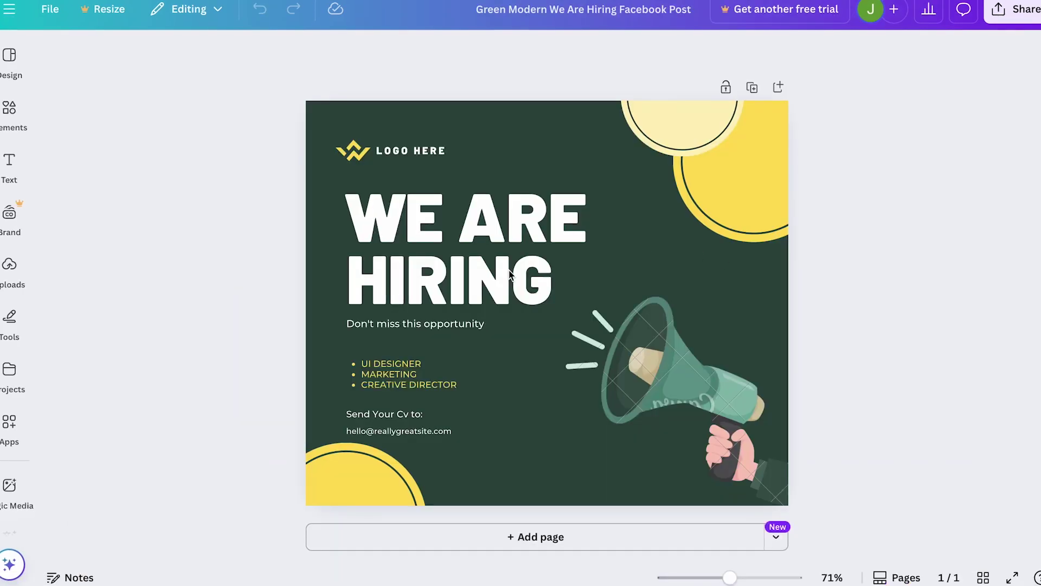
Shift the WE ARE HIRING headline and the 'Don't miss this opportunity' subtitle slightly right
mouse_move(459, 273)
mouse_down()
mouse_move(492, 274)
mouse_move(473, 274)
mouse_up()
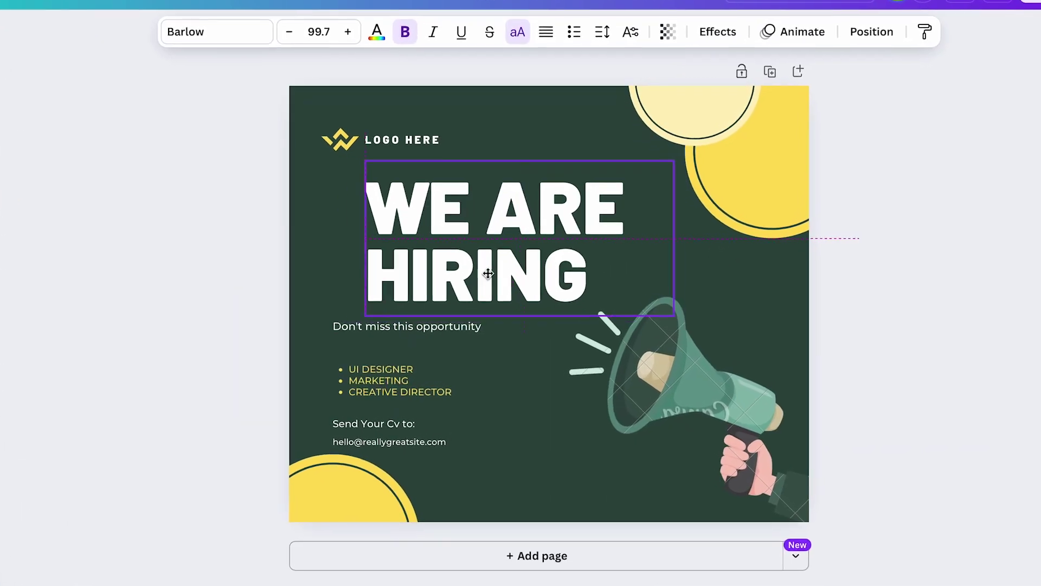
drag(402, 328, 417, 329)
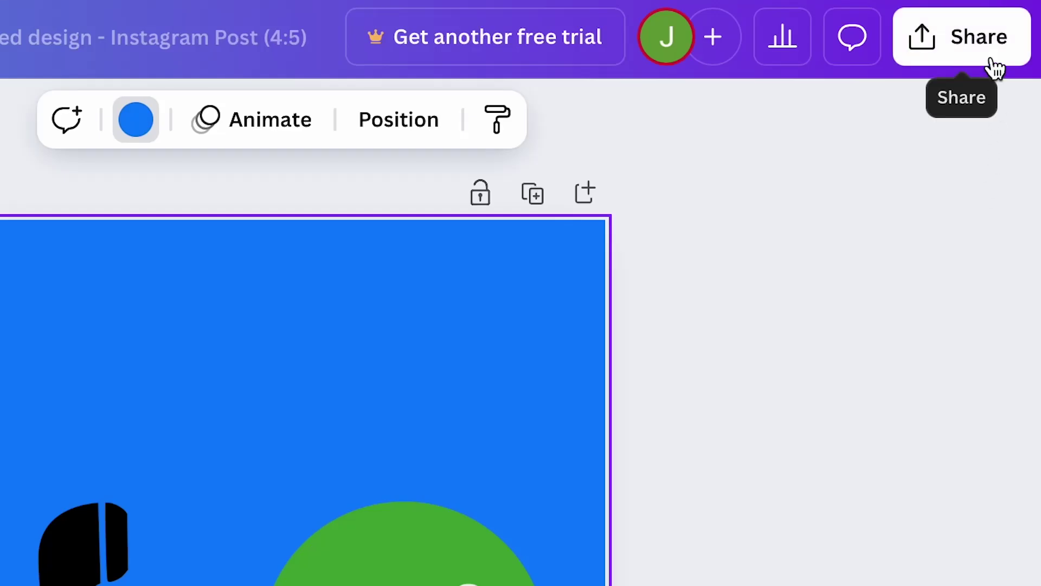
Fill the page with the brand's dark navy and place the yellow Style Factory logo top-left
click(993, 61)
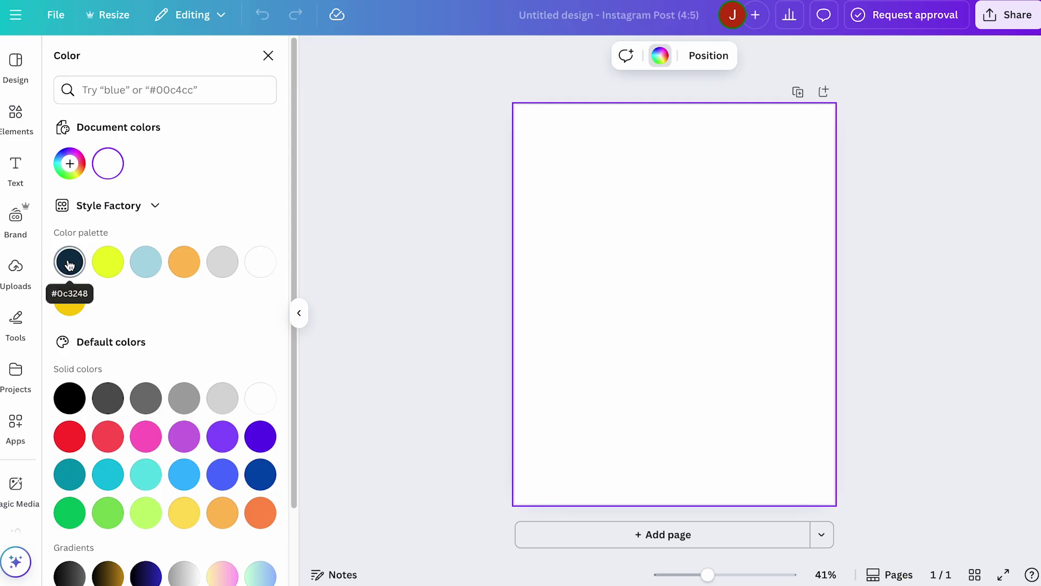
click(69, 264)
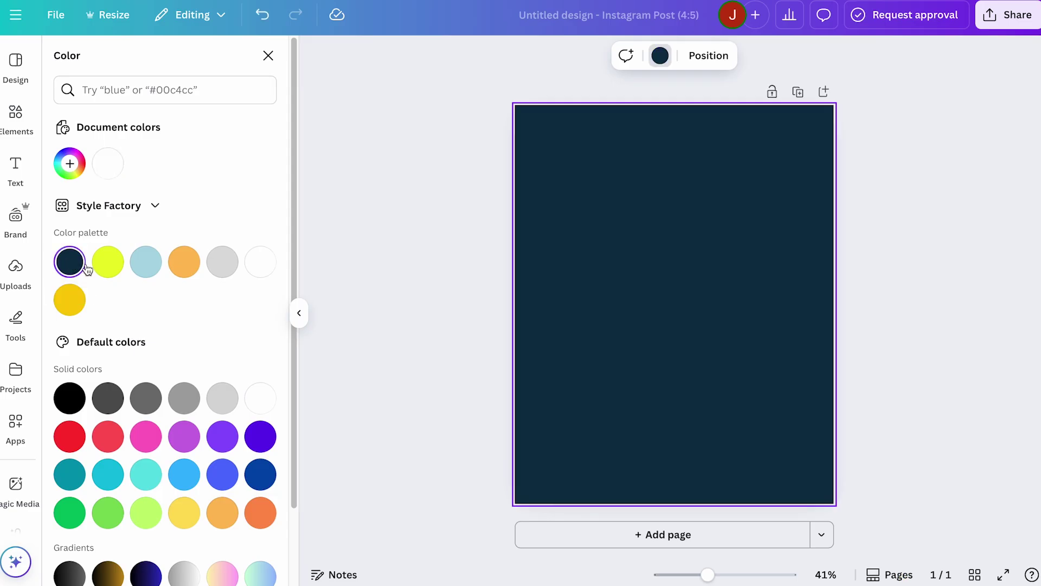
click(15, 220)
click(195, 297)
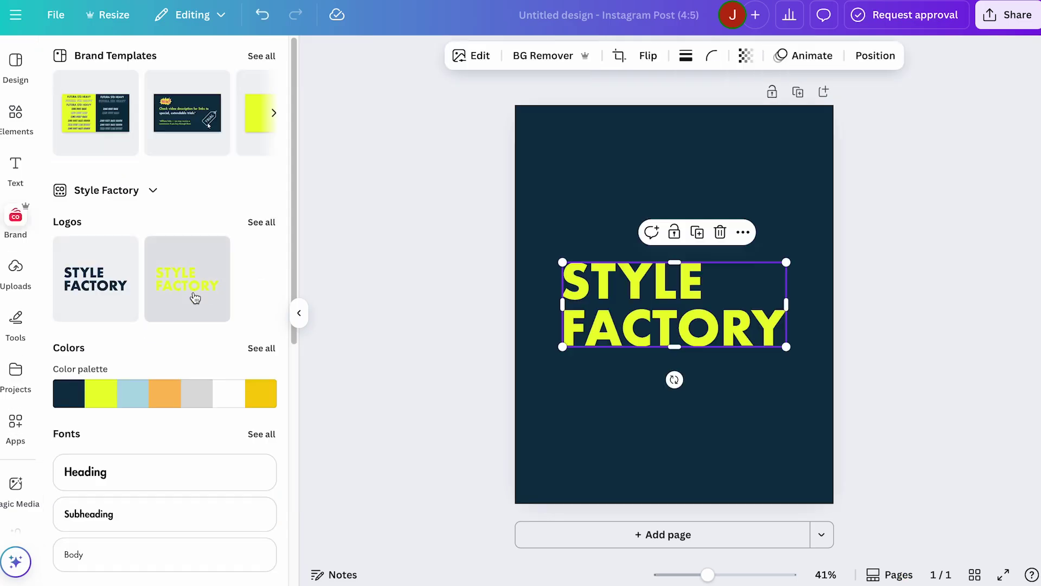
drag(654, 316, 645, 252)
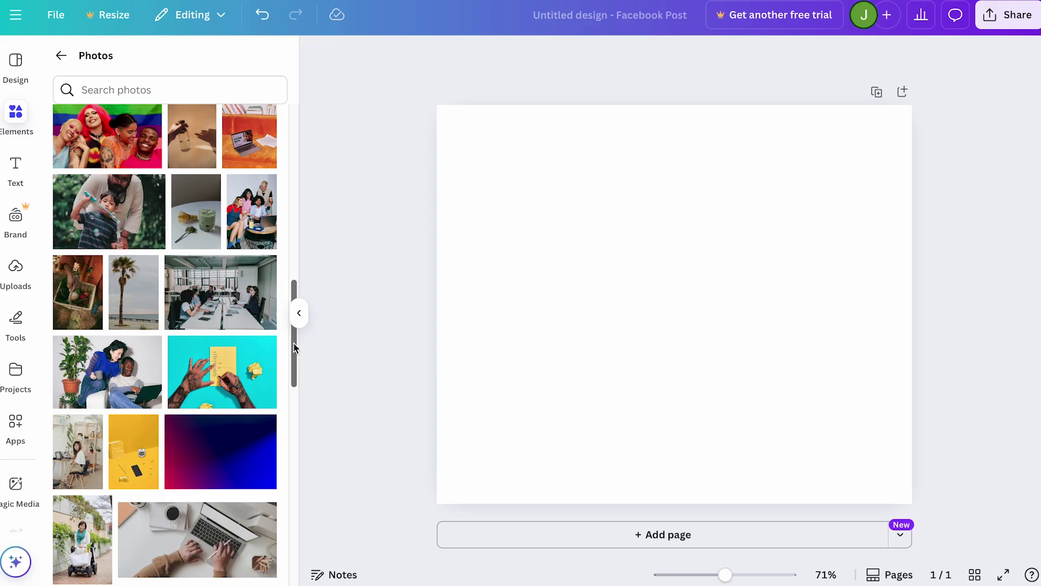
Add the laptop stock photo and enlarge it to fill the whole page
drag(292, 343, 290, 454)
click(120, 364)
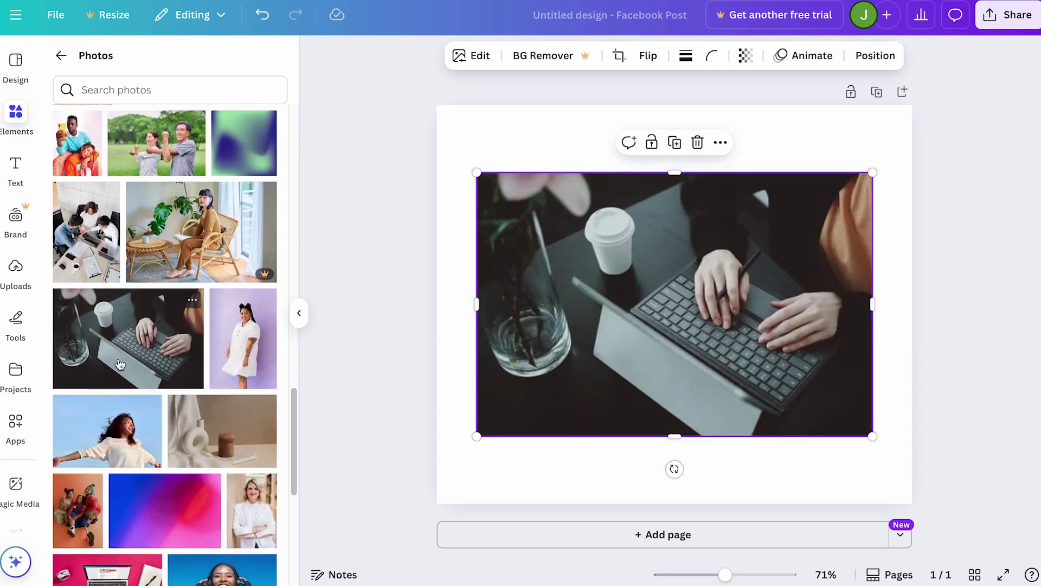
drag(480, 174, 408, 98)
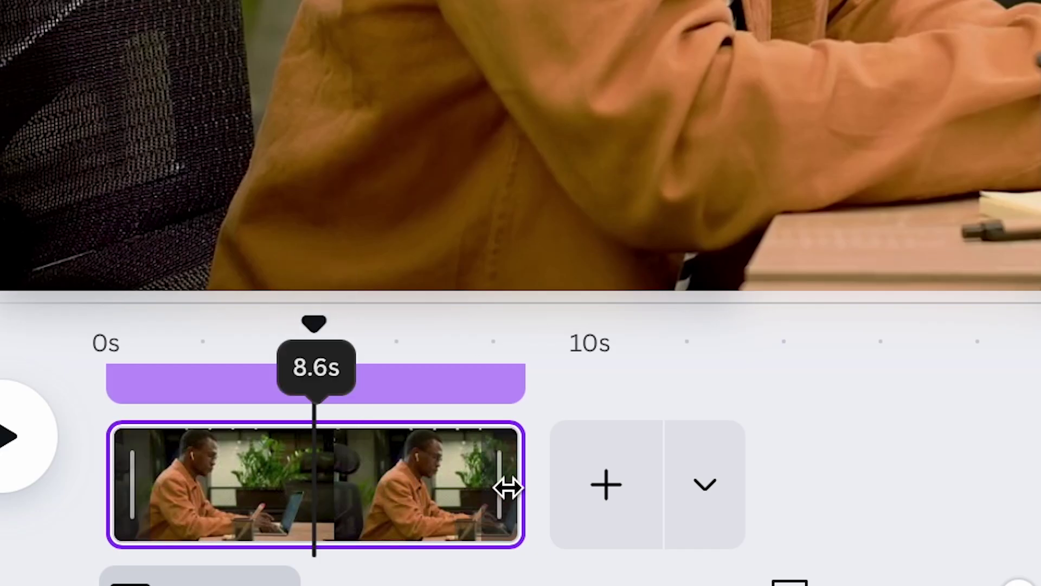
Extend the office video clip in the timeline to about 13 seconds
drag(507, 488, 767, 486)
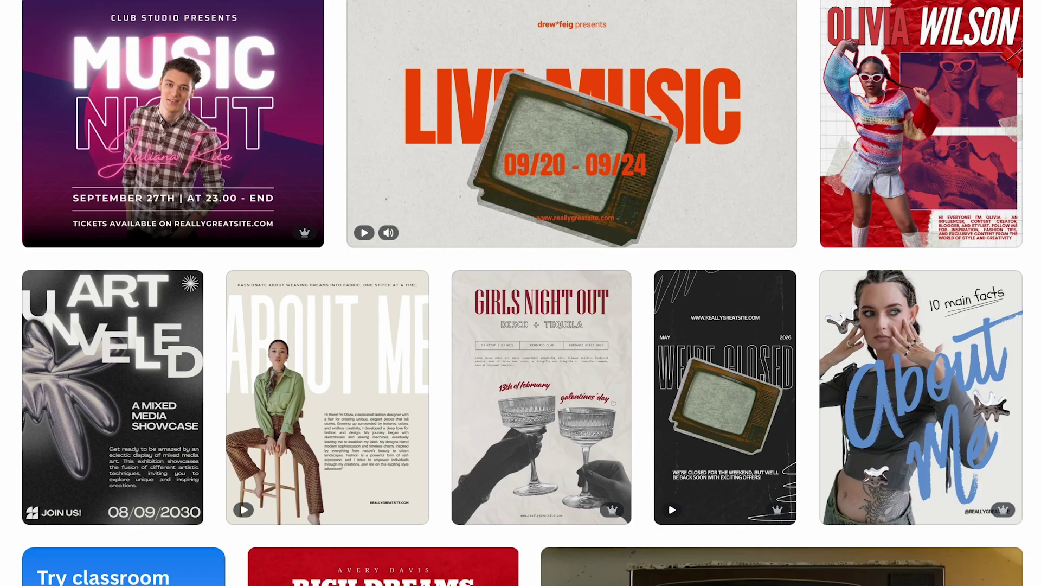
scroll(520, 292, down, 12)
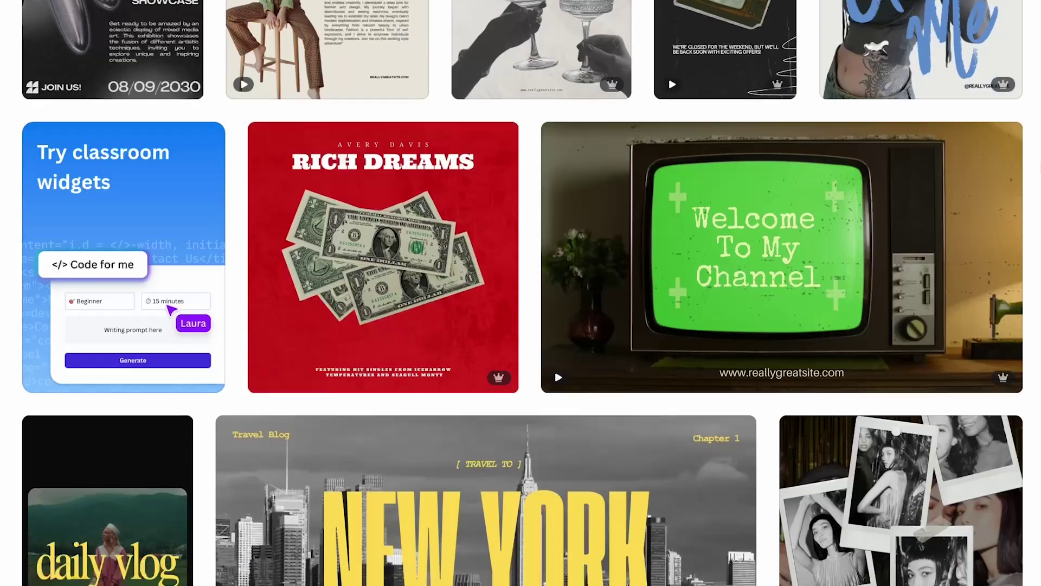
scroll(520, 292, down, 6)
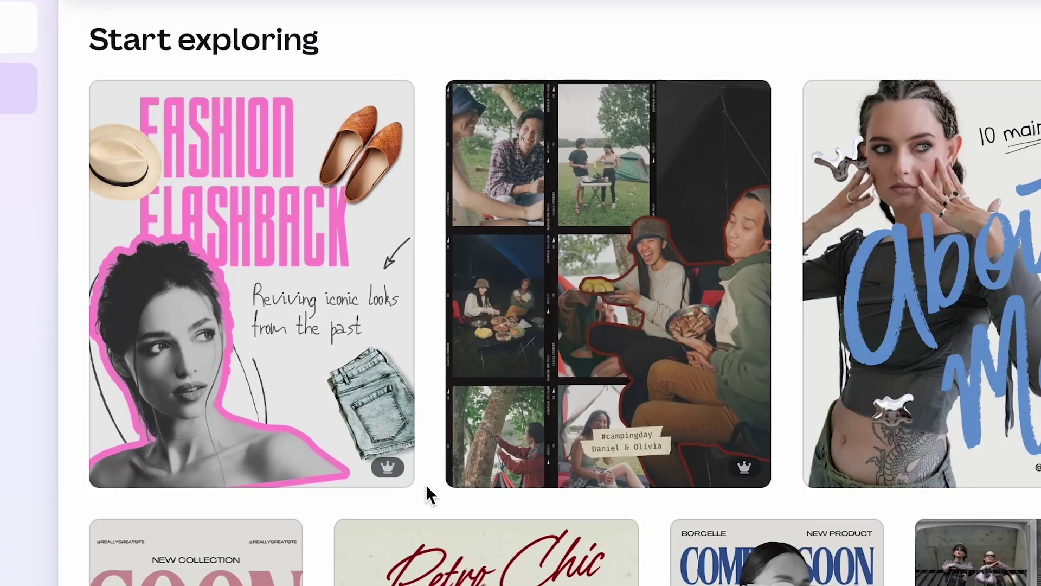
mouse_move(411, 482)
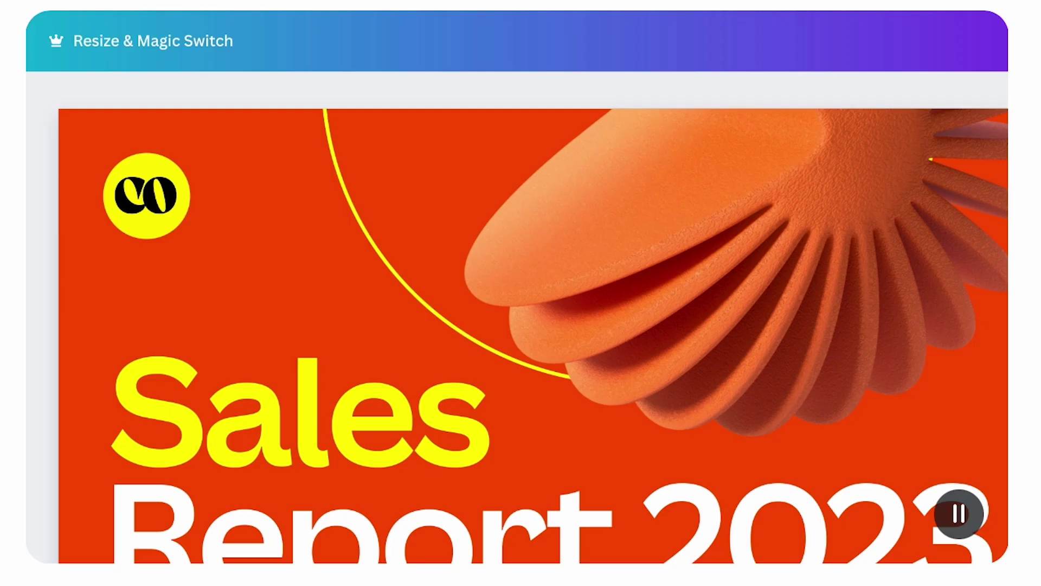
Use Magic Switch to transform the sales report into a summary doc
click(162, 54)
click(58, 207)
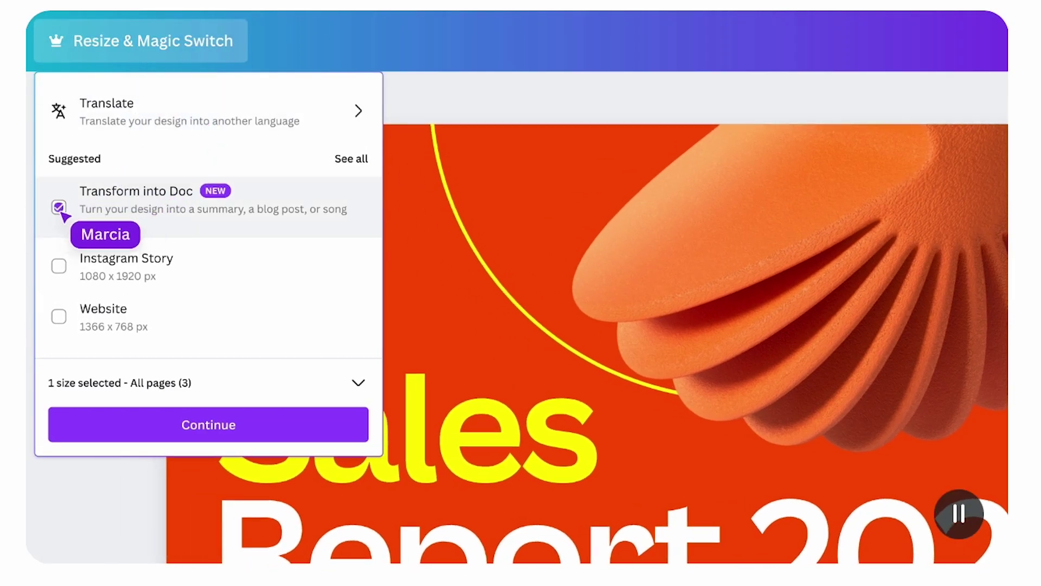
click(279, 429)
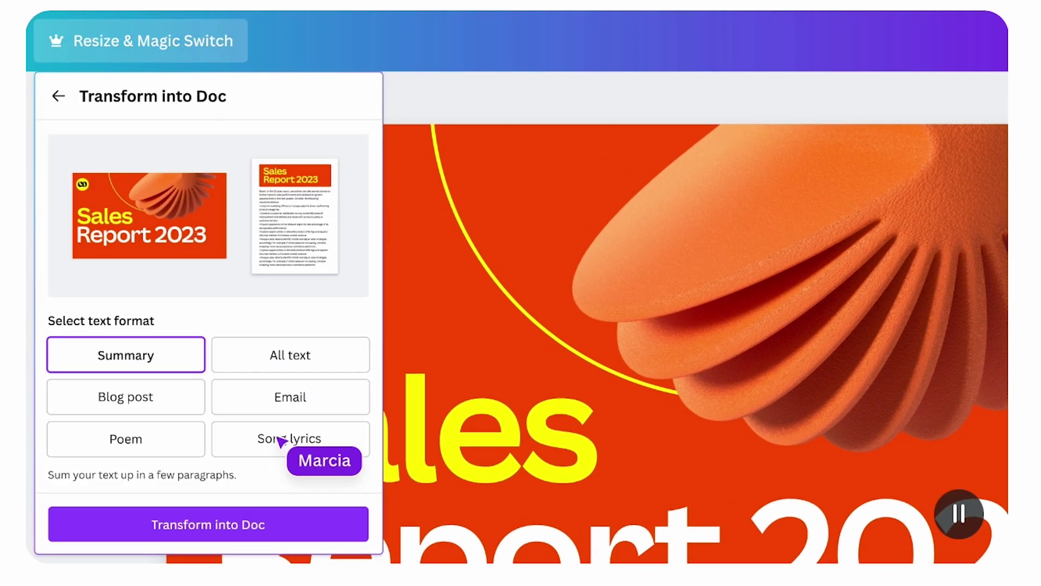
click(280, 522)
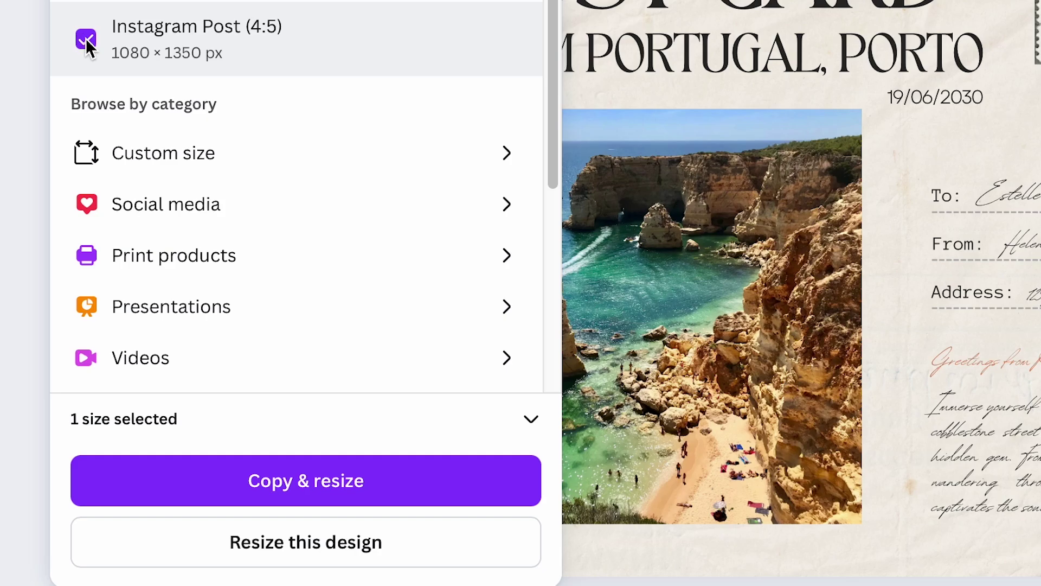
Make an Instagram Post (4:5) copy of the postcard, adding Animated Instagram Post and TikTok Video sizes
click(399, 491)
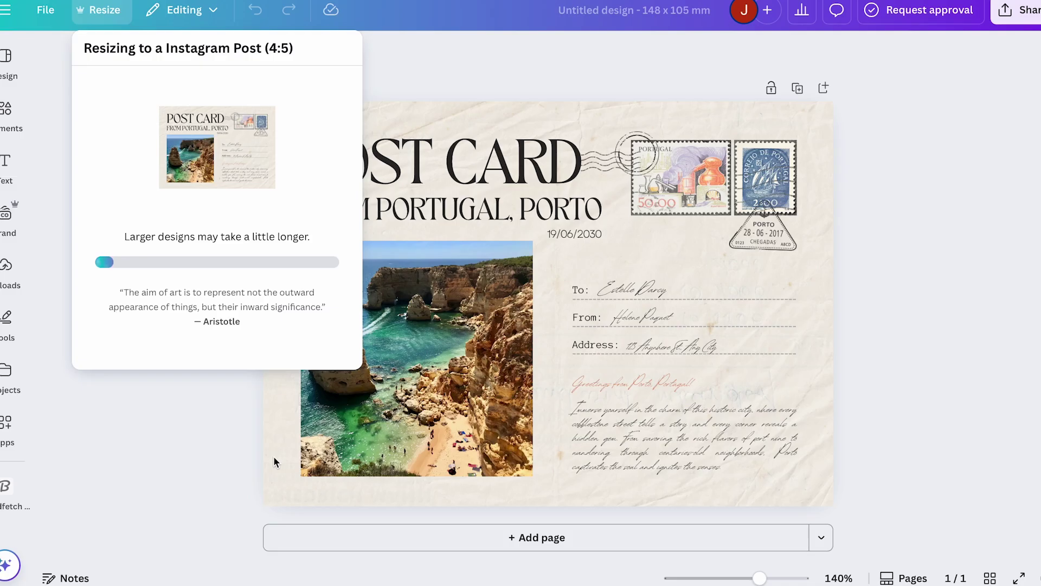
click(319, 169)
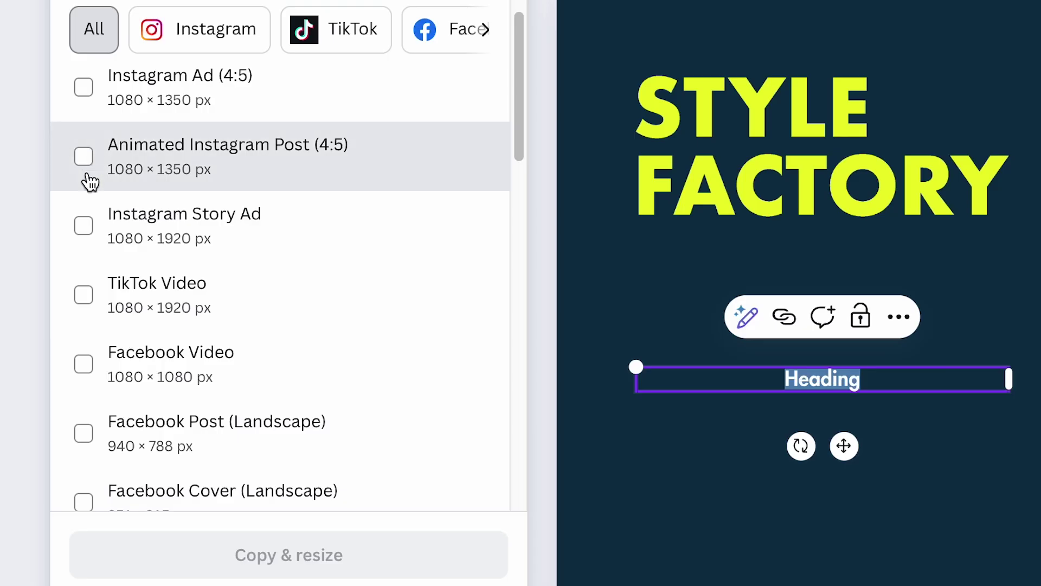
click(84, 156)
click(83, 296)
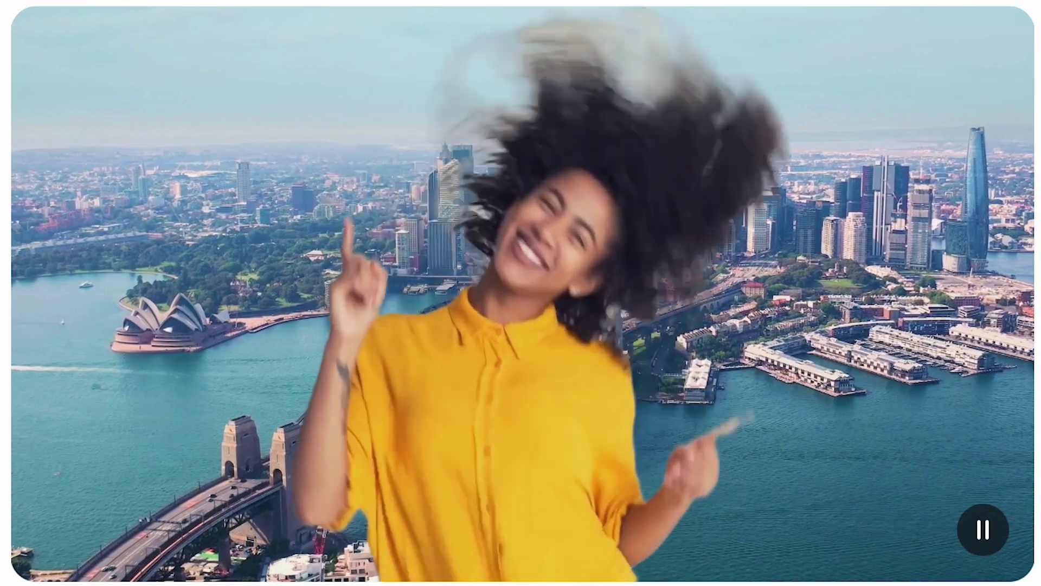
Remove the backgrounds from the portrait photos and reposition the photo on the page
click(406, 50)
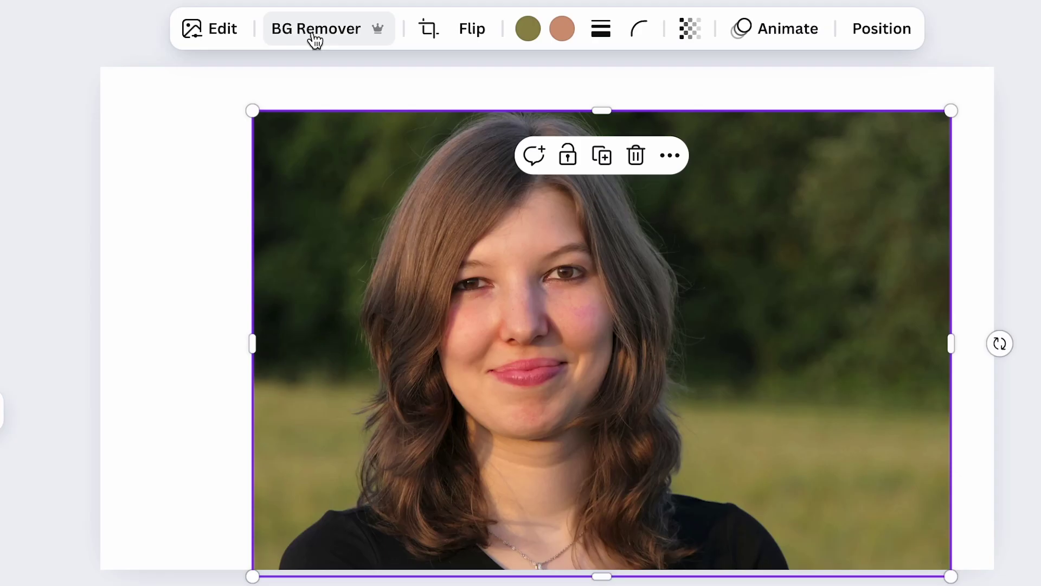
click(312, 32)
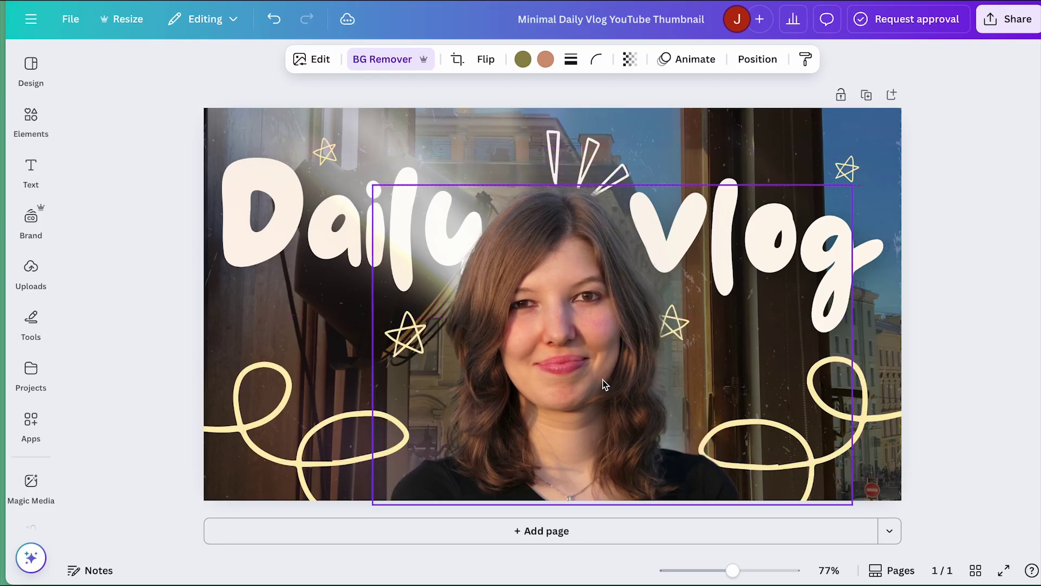
mouse_move(603, 379)
mouse_down()
mouse_move(577, 394)
mouse_move(617, 386)
mouse_up()
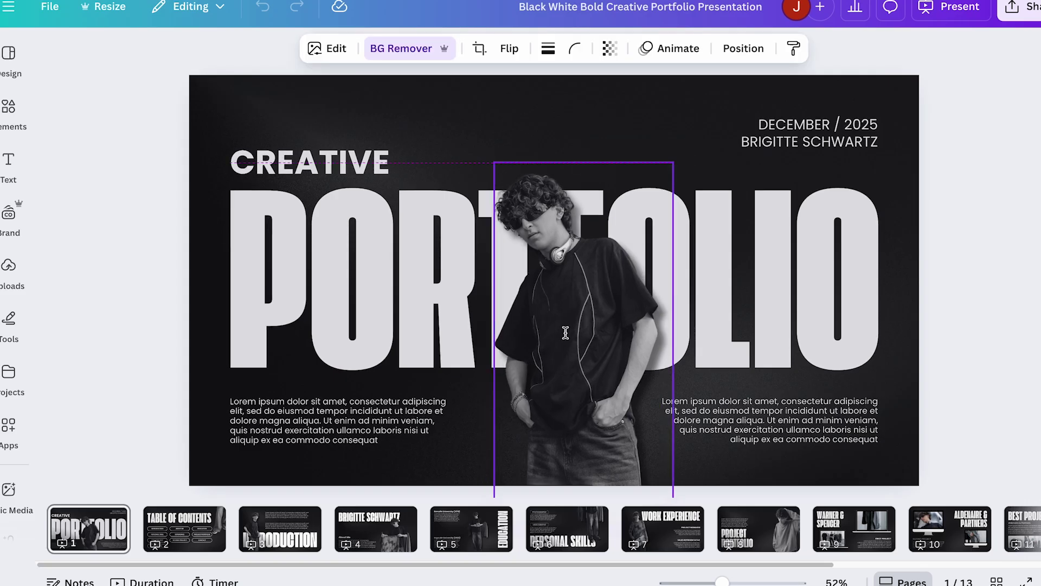
Slide the person photo left and lower the PORTFOLIO headline slightly
drag(597, 332, 535, 332)
click(731, 328)
mouse_move(760, 325)
mouse_down()
mouse_move(760, 367)
mouse_move(761, 326)
mouse_up()
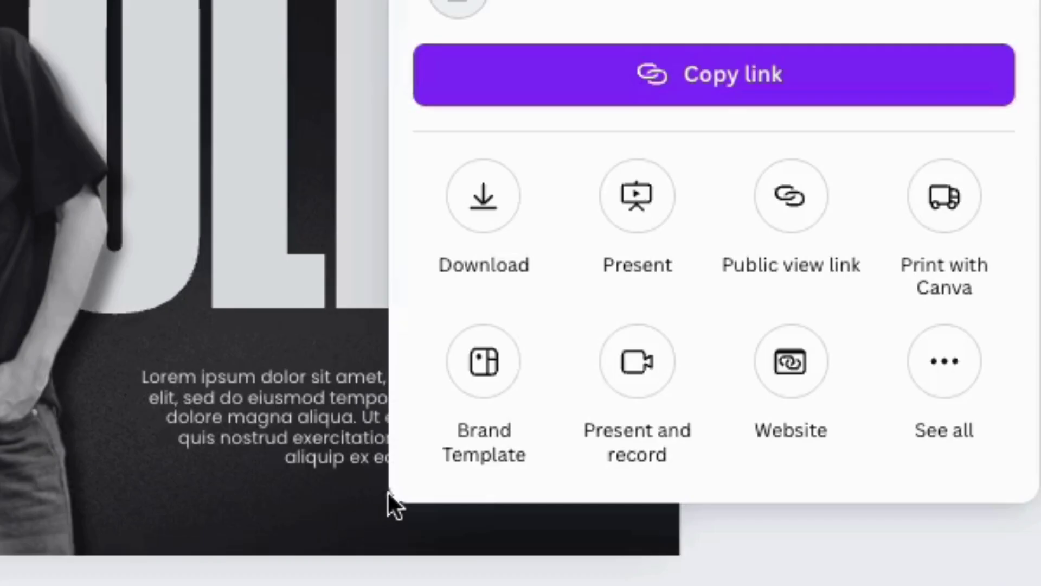
Start publishing as a brand template, open the support contact form, and download as PNG
click(490, 395)
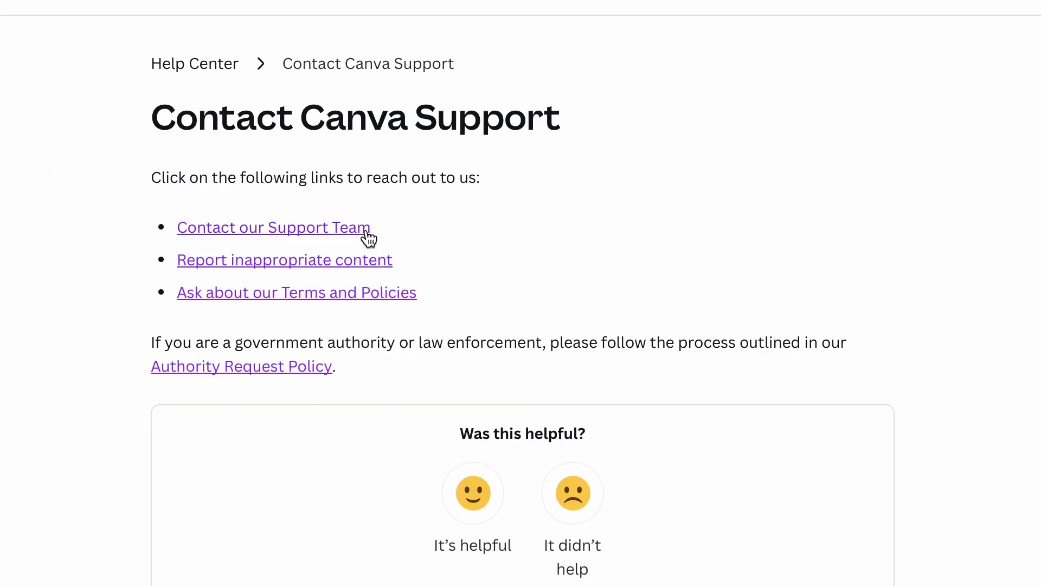
click(368, 237)
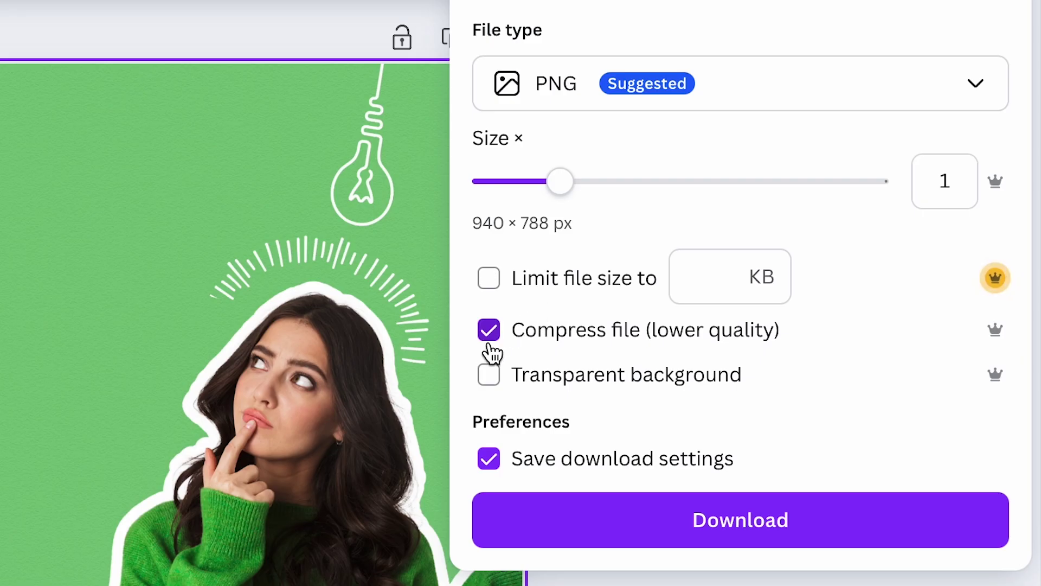
click(635, 522)
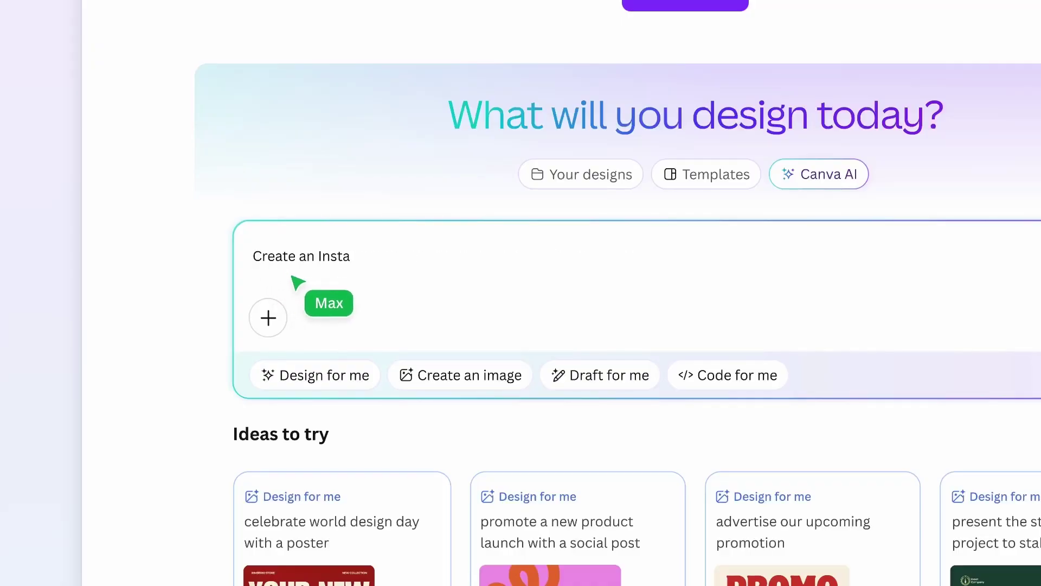
Attach an uploaded photo to a Design for me prompt, generate flowers, and accept the rewritten paragraph
click(274, 313)
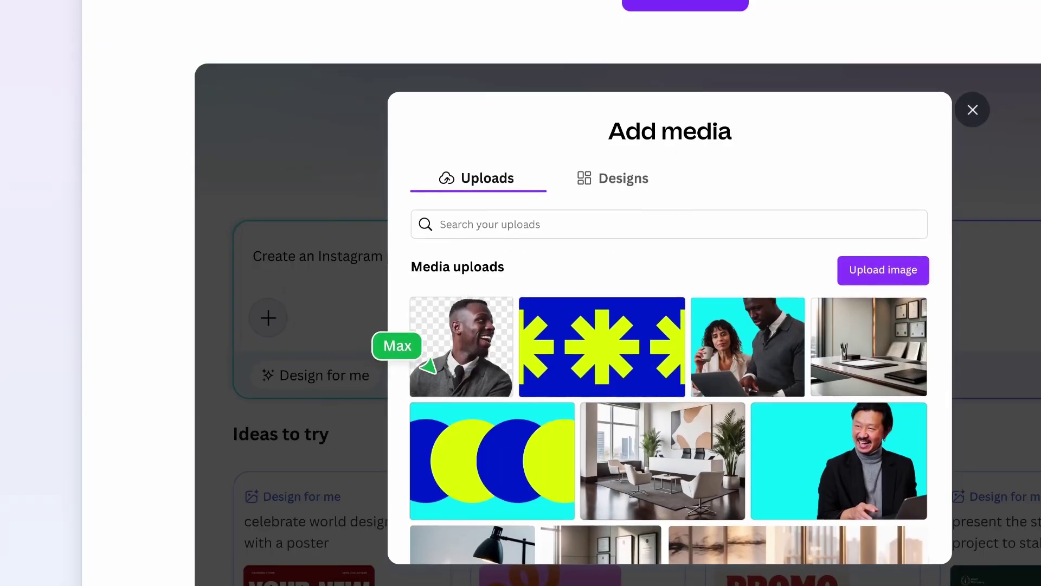
click(426, 360)
click(325, 461)
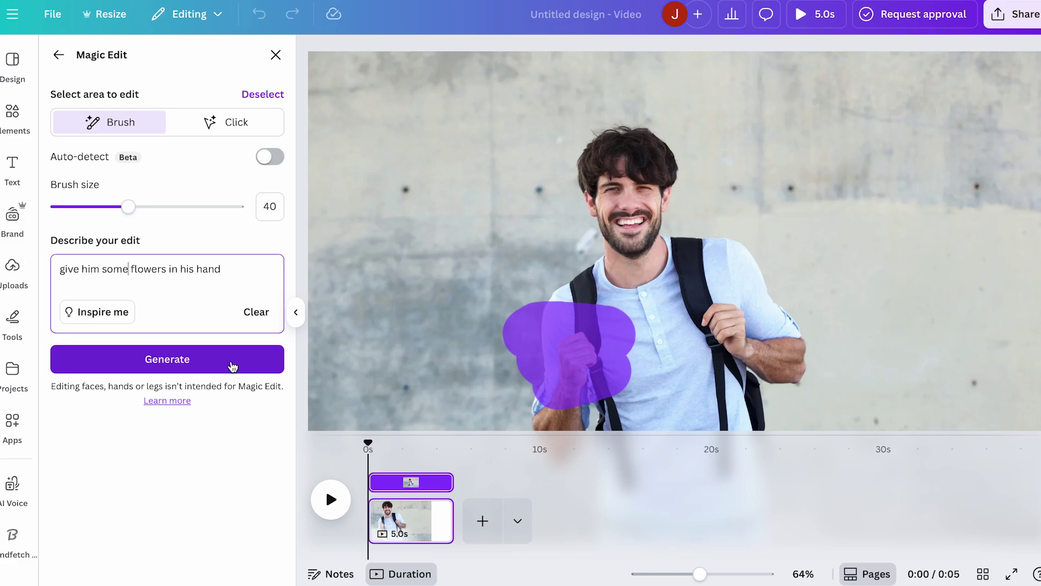
click(232, 359)
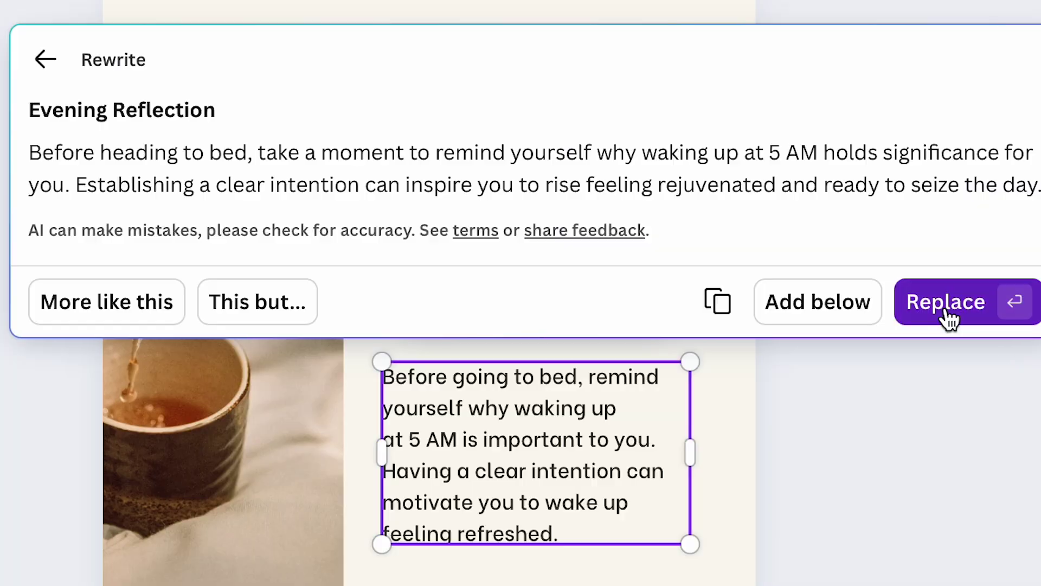
click(946, 304)
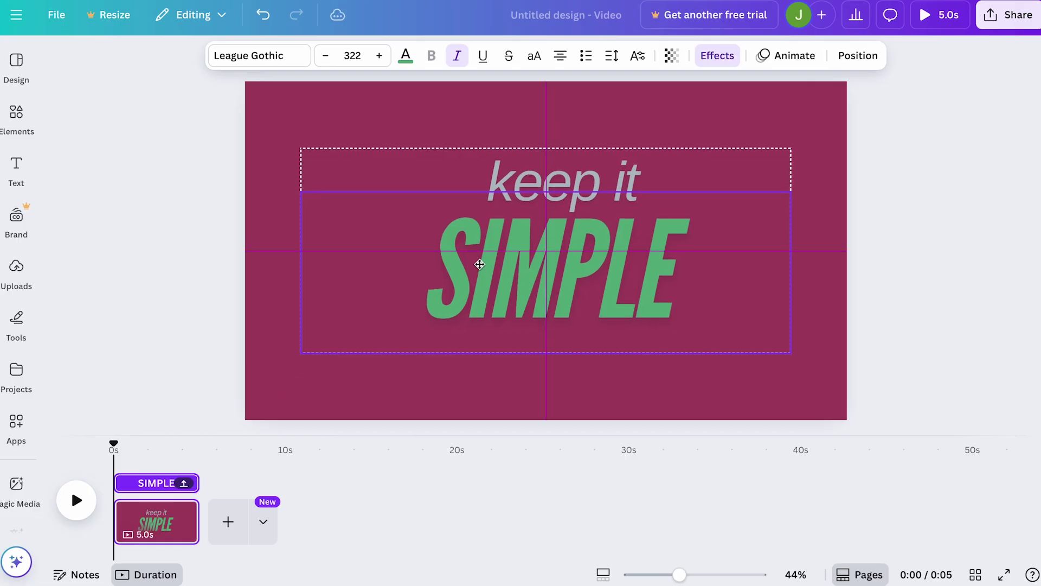
Change the text to SIMPLE!, shrink and reposition the keep it SIMPLE group, then generate the skin-cream paragraph
click(479, 264)
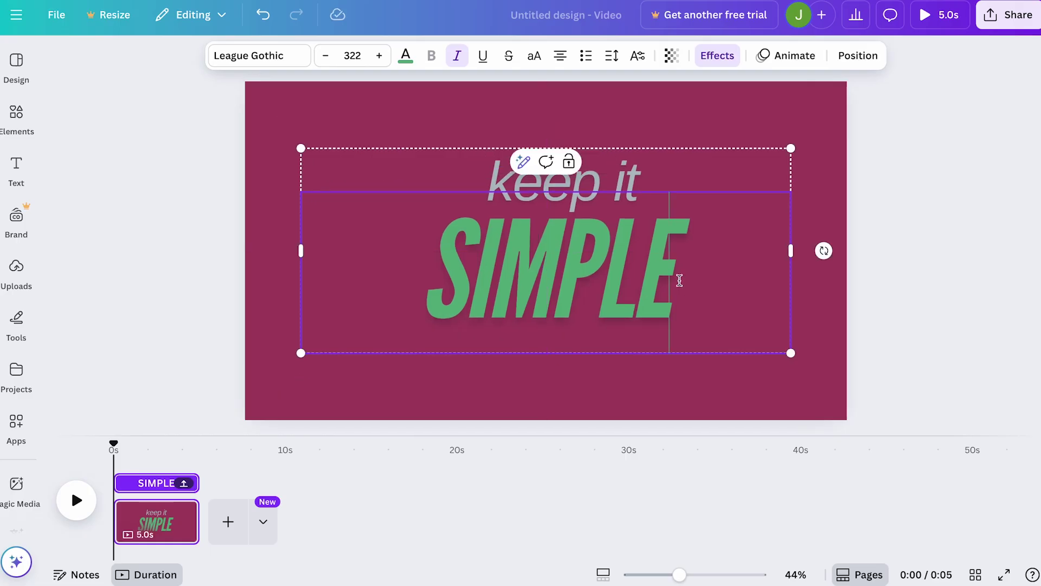
text(!)
drag(790, 353, 664, 314)
drag(412, 267, 472, 287)
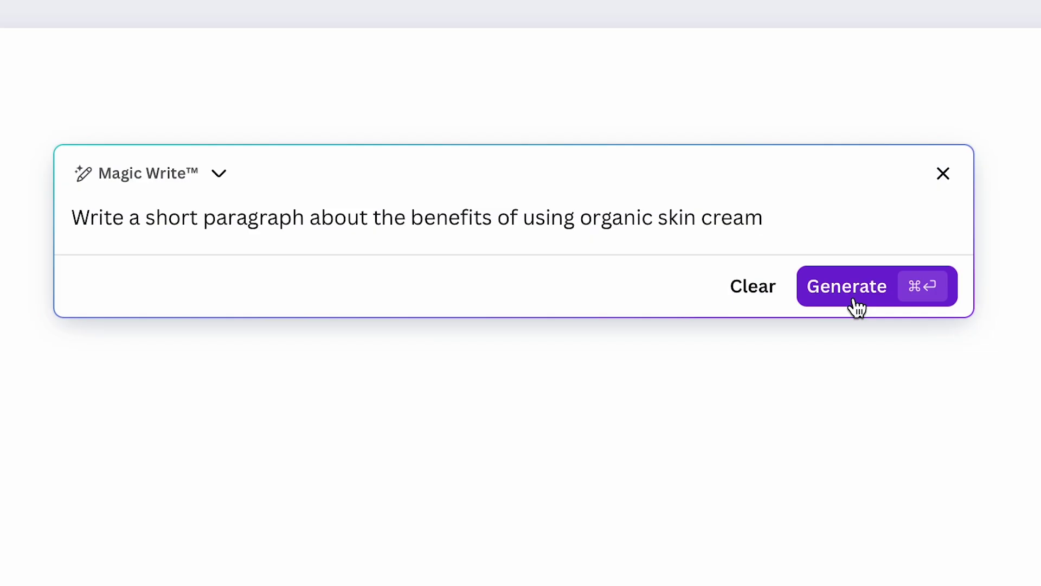
click(856, 306)
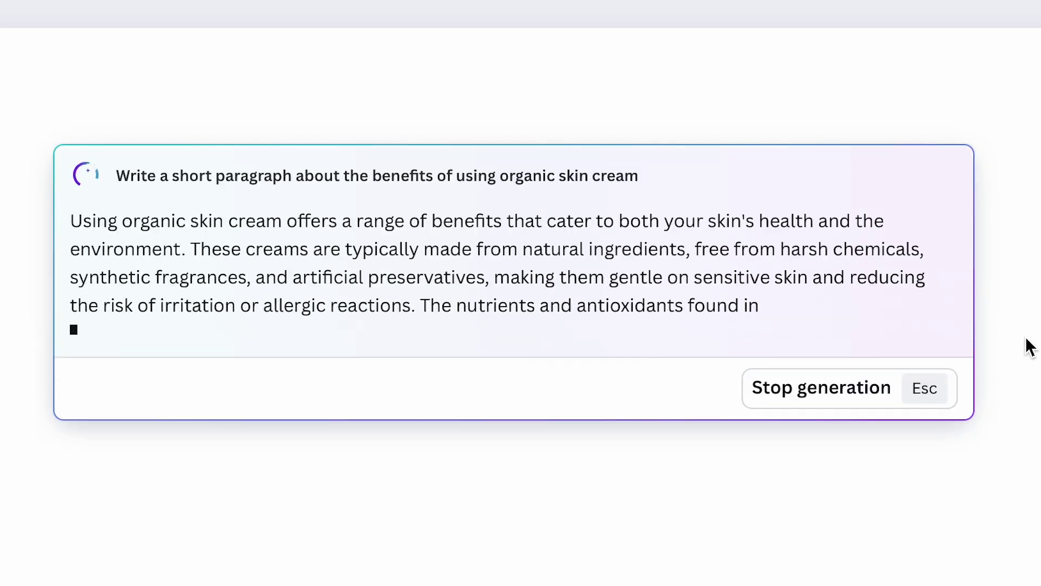